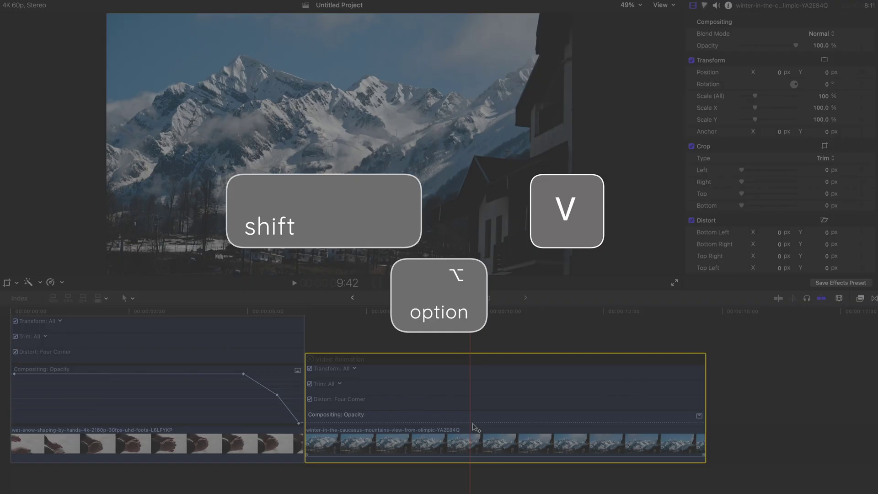
Step: Paste the copied opacity keyframes onto the winter mountains clip and check the resulting fade
key("shift+alt+v")
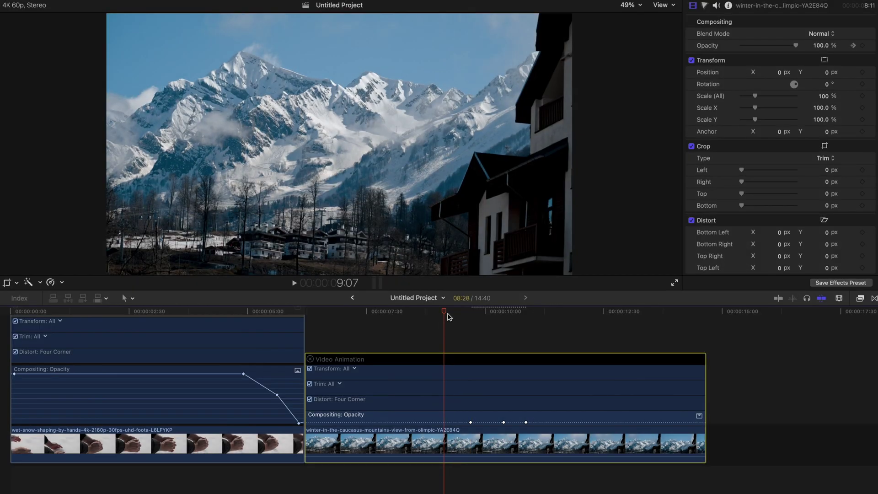
left_click(488, 319)
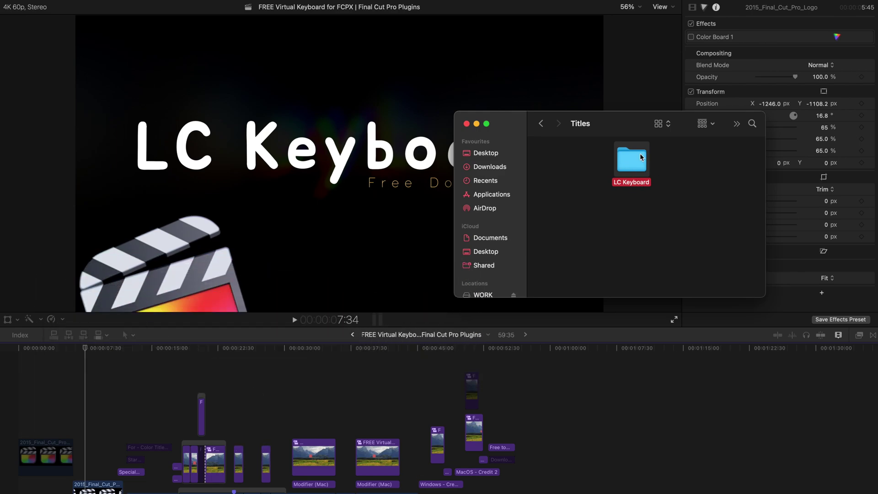
Step: Copy the LC Keyboard folder and paste it into Home › Movies › Motion Templates › Titles
double_click(636, 165)
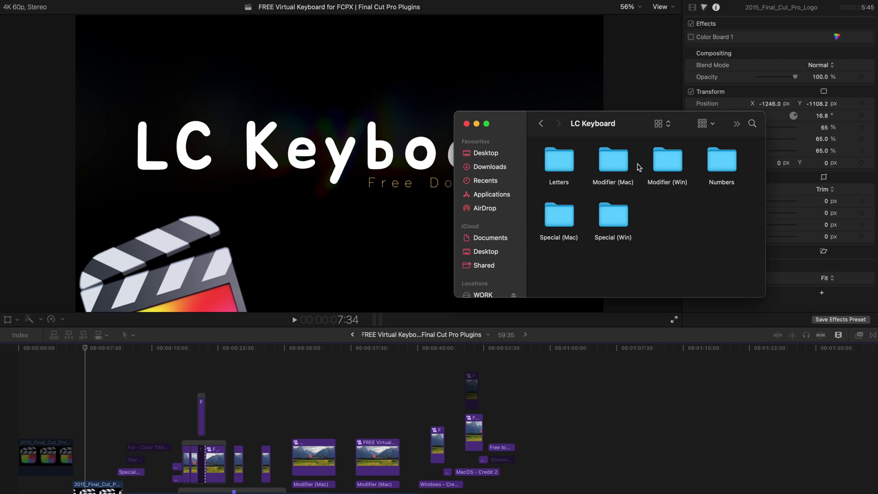
left_click(541, 123)
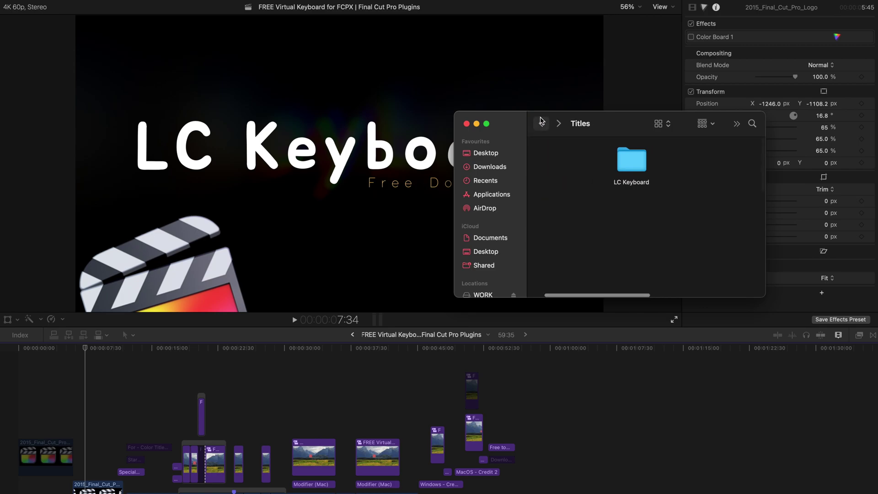
left_click(623, 162)
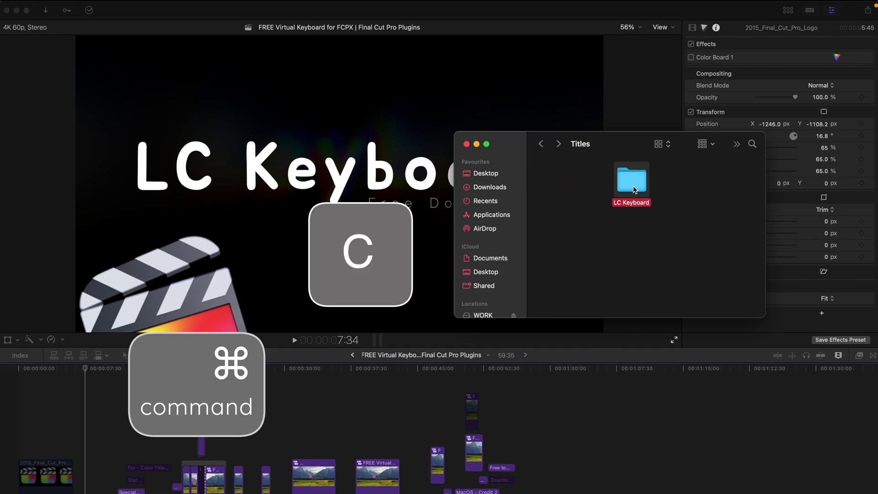
key("ctrl+c")
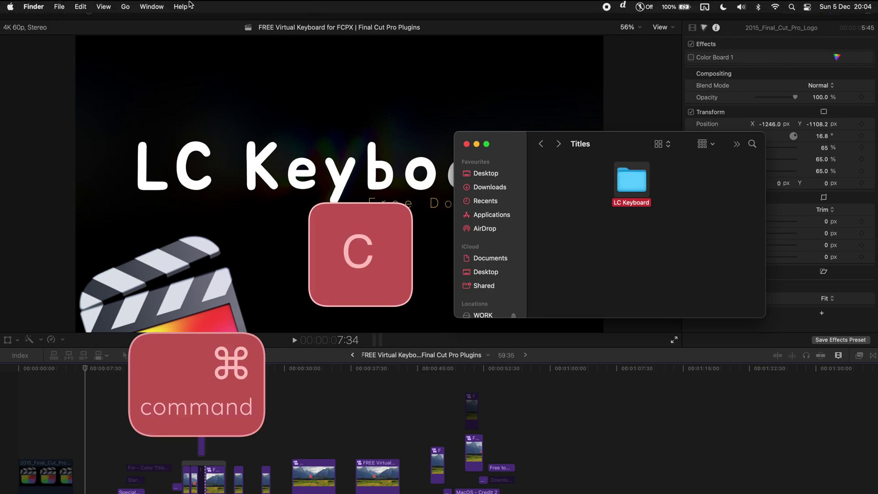
left_click(126, 7)
left_click(182, 104)
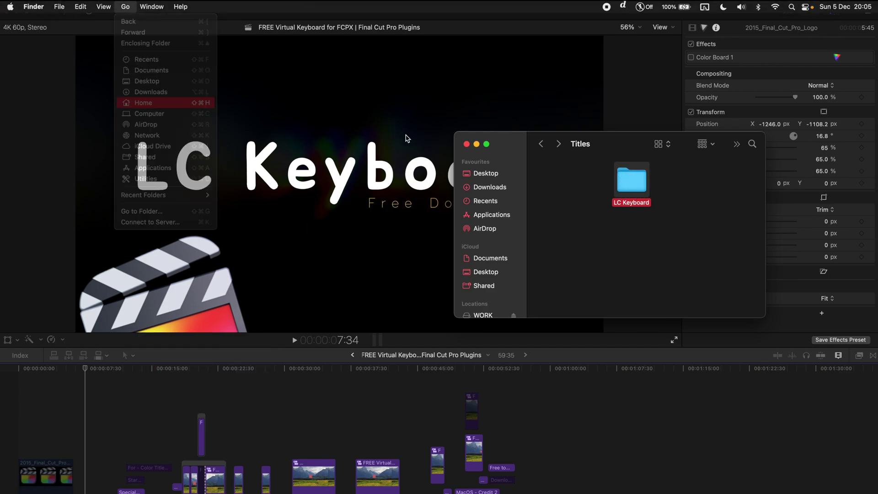
left_click(672, 184)
double_click(671, 184)
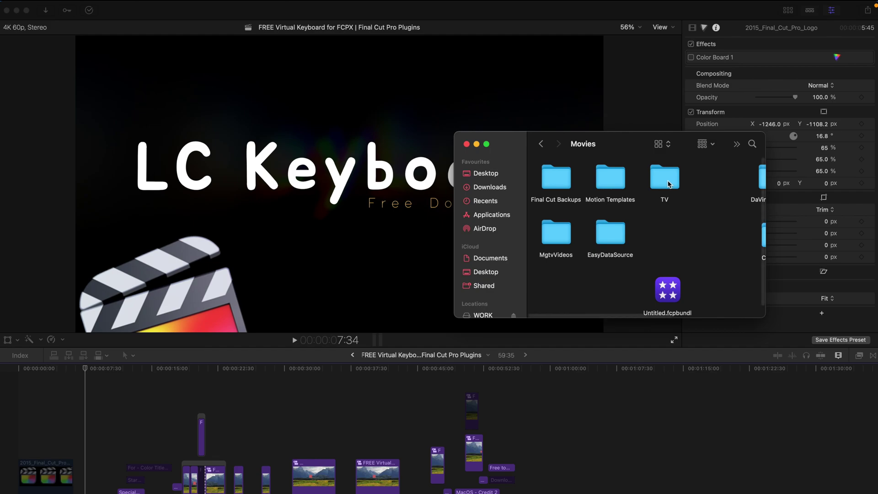
double_click(597, 179)
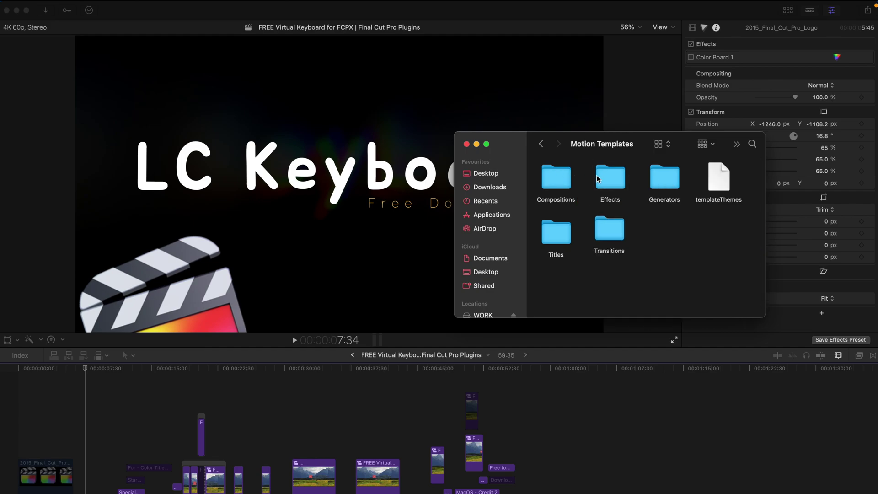
double_click(558, 234)
key("super+v")
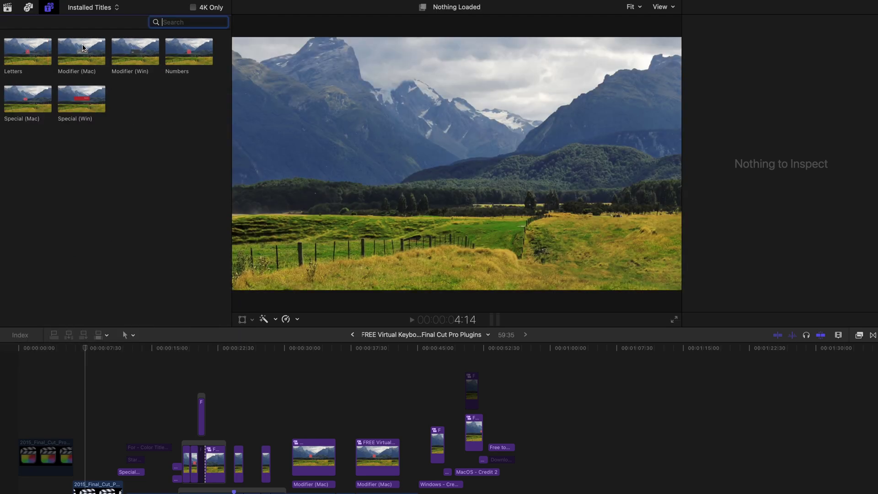
Step: Select the Modifier (Win) title among the installed LC Keyboard titles
left_click(135, 57)
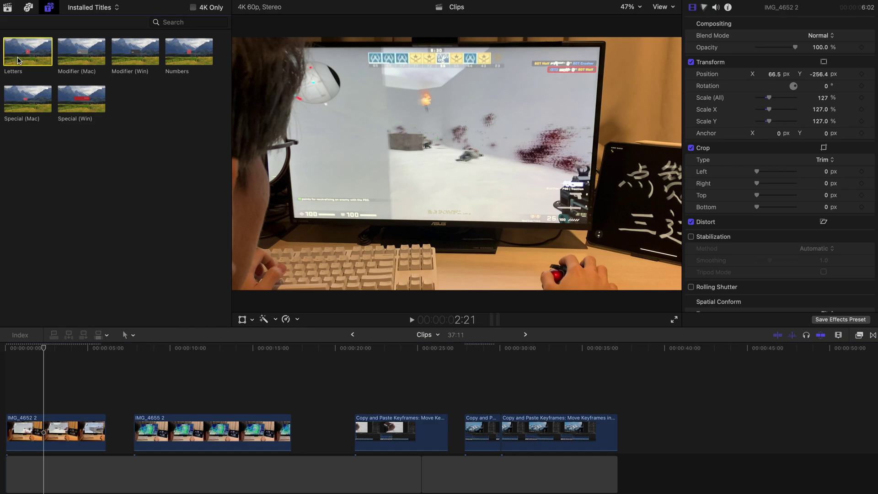
Step: Add the Letters title above clip IMG_4652 2 showing Z, then play it to preview
left_click_drag(28, 51, 24, 384)
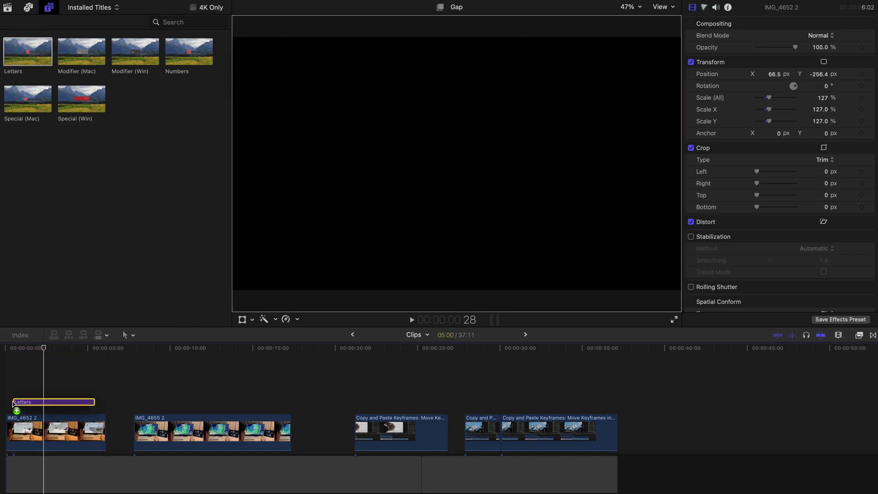
key("z")
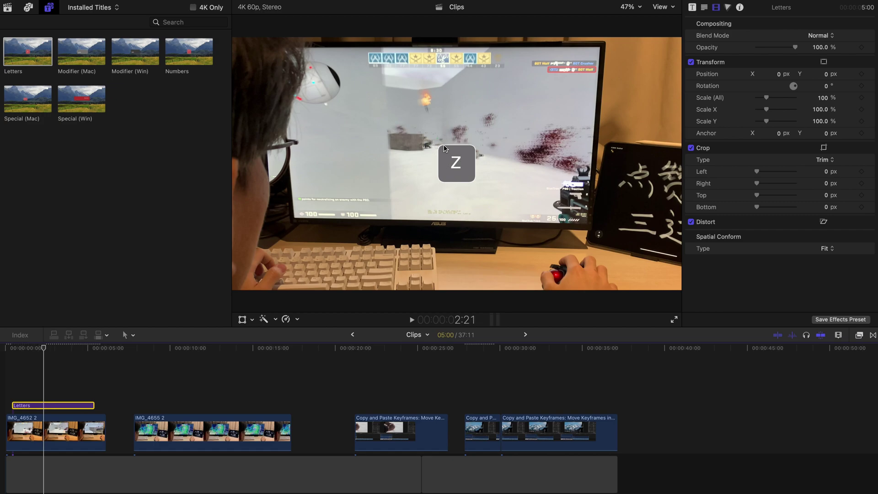
left_click(693, 8)
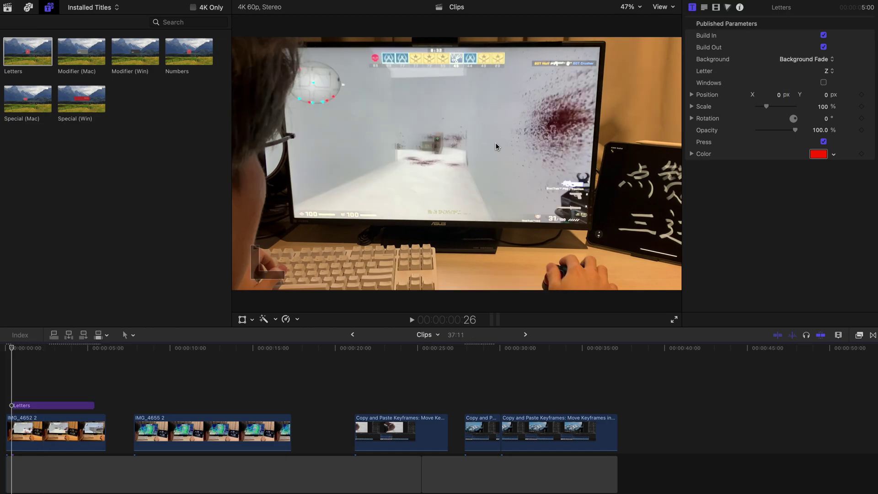
key("space")
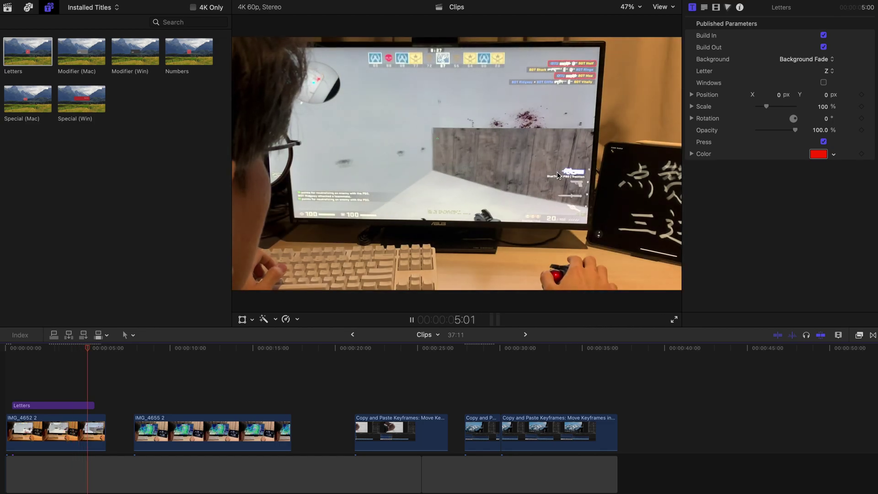
Step: Turn off the Letters title's build animation and Press, set Background to No Fade, and preview
left_click(59, 405)
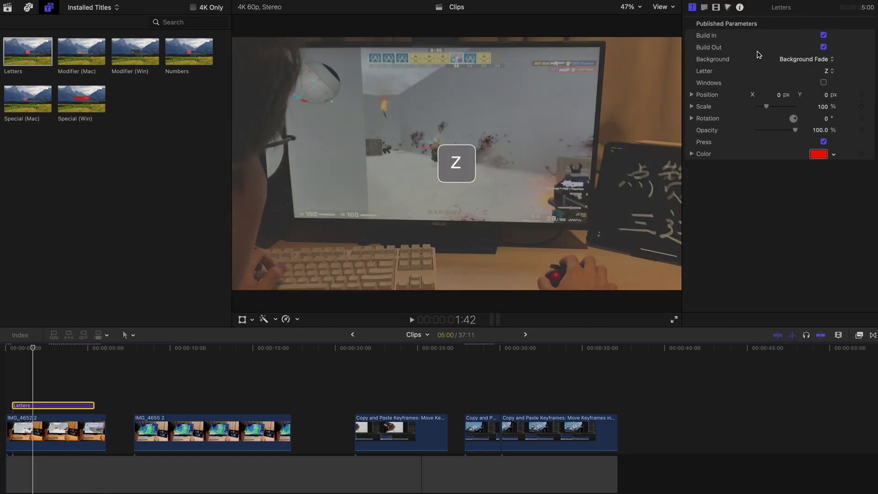
left_click(824, 35)
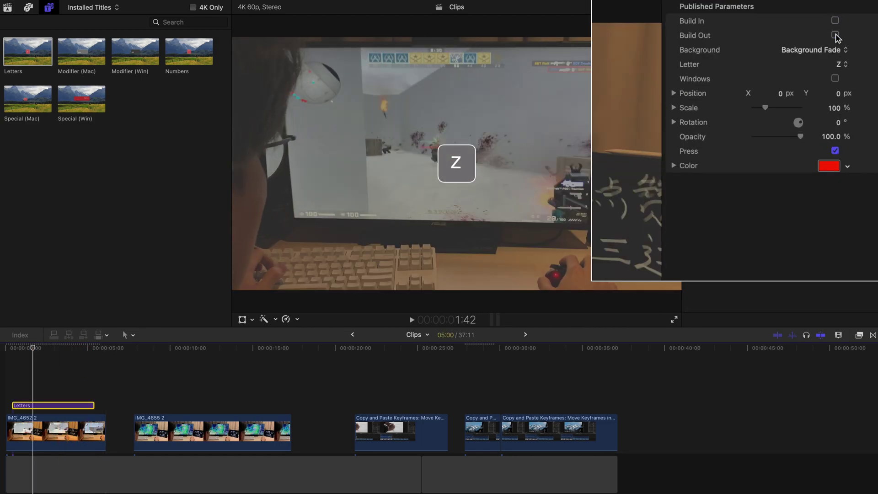
left_click(831, 50)
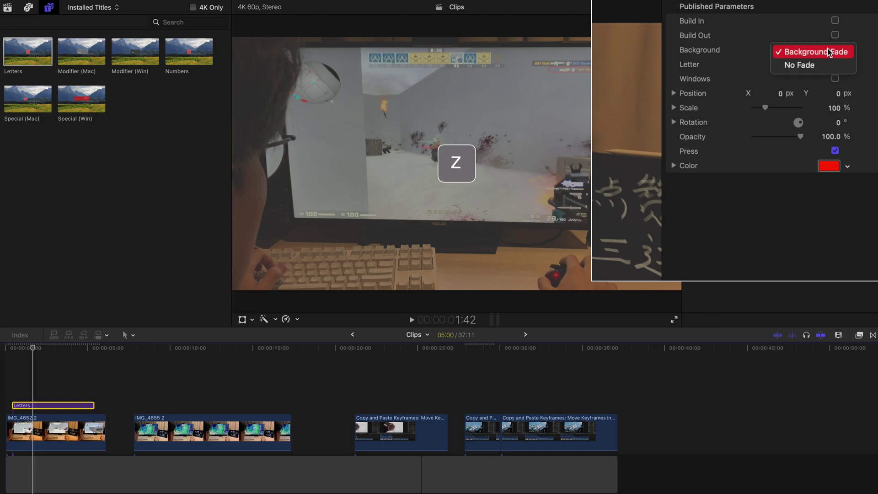
left_click(825, 64)
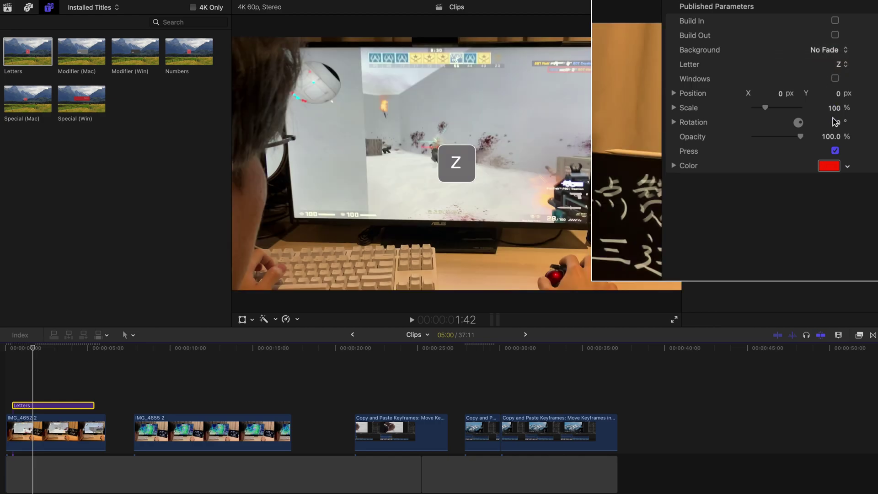
left_click(824, 142)
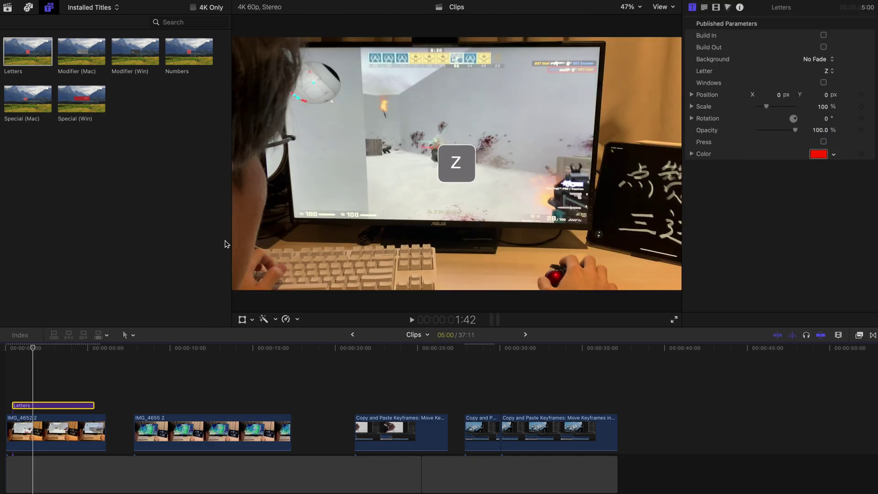
left_click(14, 349)
key("space")
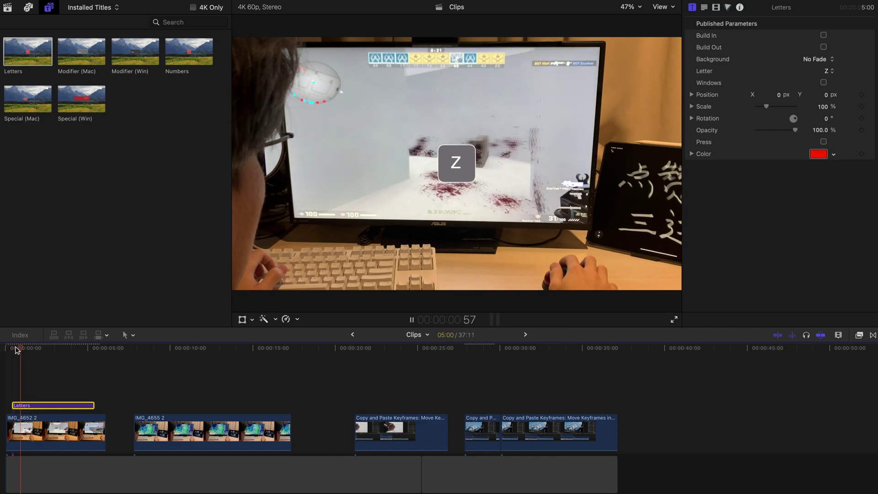
key("space")
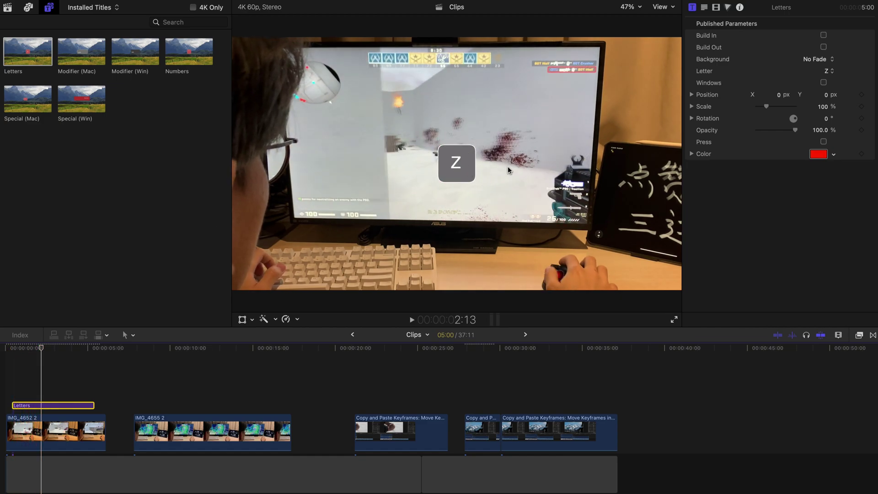
Step: Change the Letters title's displayed letter to A
left_click(830, 71)
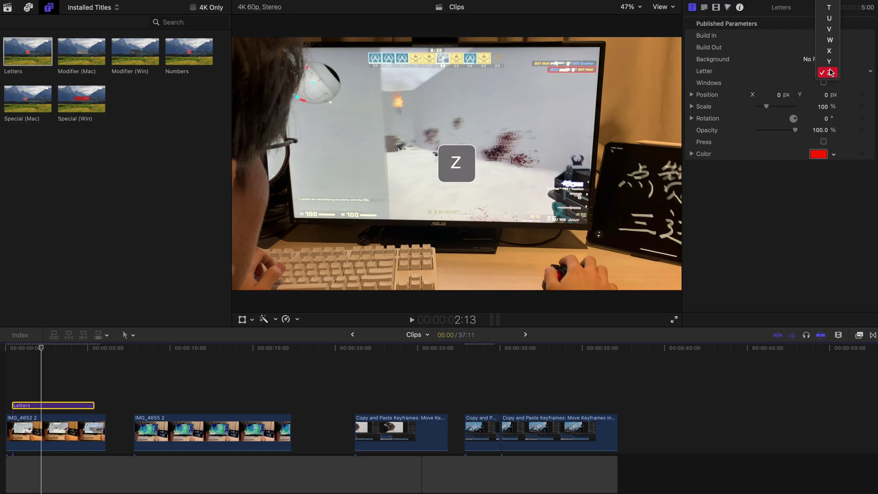
key("w")
key("Return")
left_click(826, 72)
key("a")
key("Return")
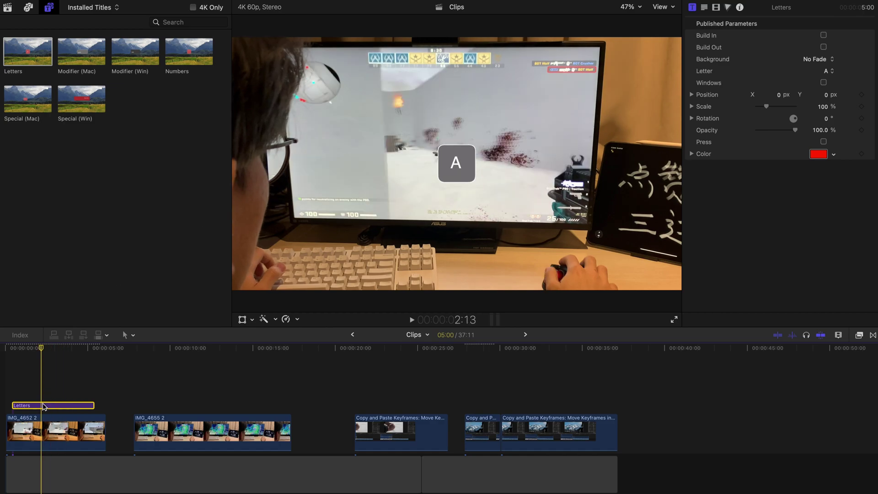
key("alt")
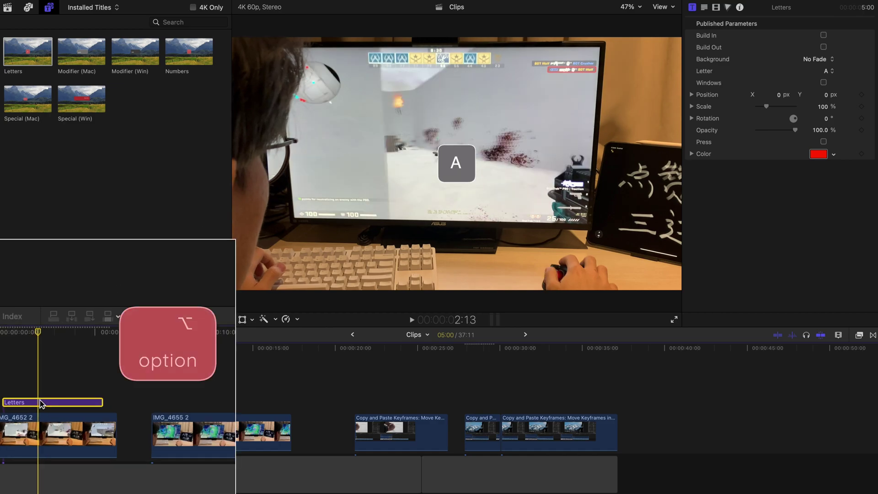
Step: Duplicate the Letters title onto a second lane with Position X 14.4 and Scale 266%
left_click_drag(41, 404, 41, 388)
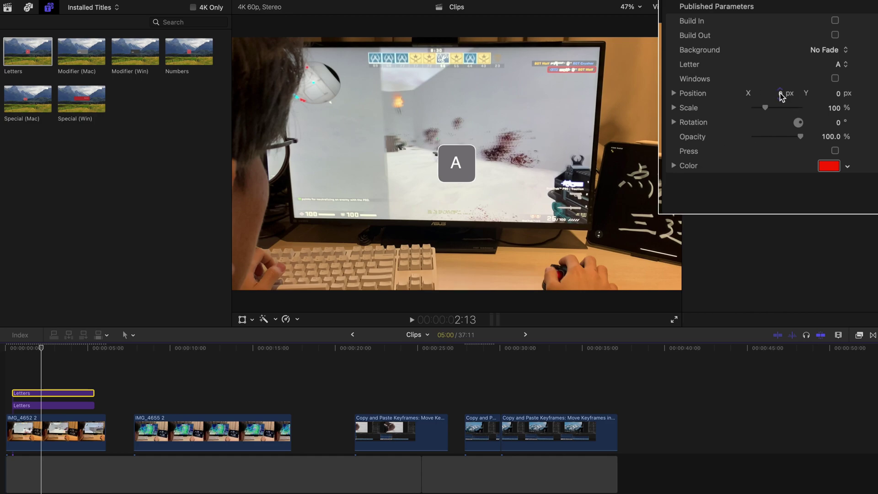
left_click_drag(780, 93, 780, 94)
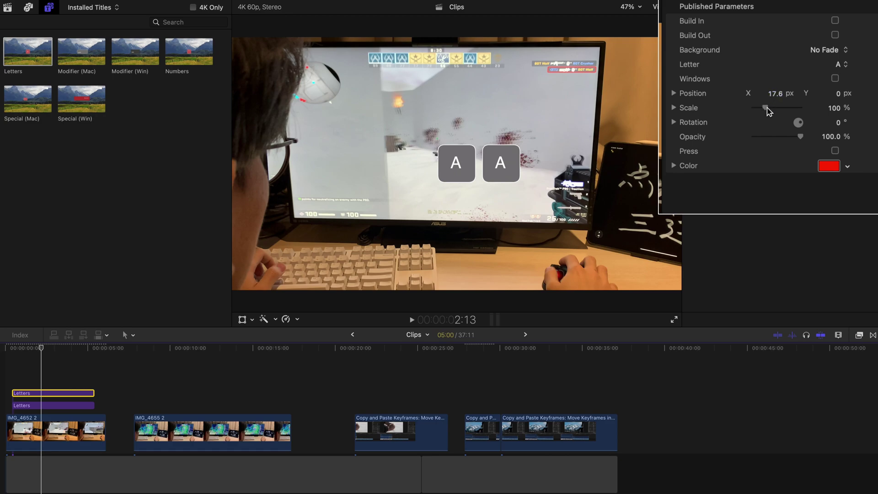
mouse_move(765, 107)
left_mouse_down()
mouse_move(786, 108)
mouse_move(778, 97)
left_mouse_up()
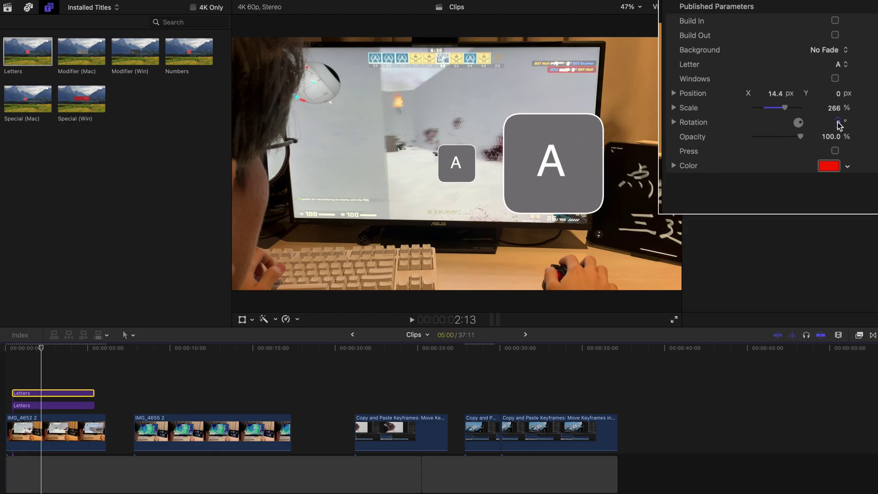
left_click_drag(839, 125, 840, 110)
key("super+z")
Step: Turn on Press for the big A with a red pressed colour, then play from the start
left_click(835, 151)
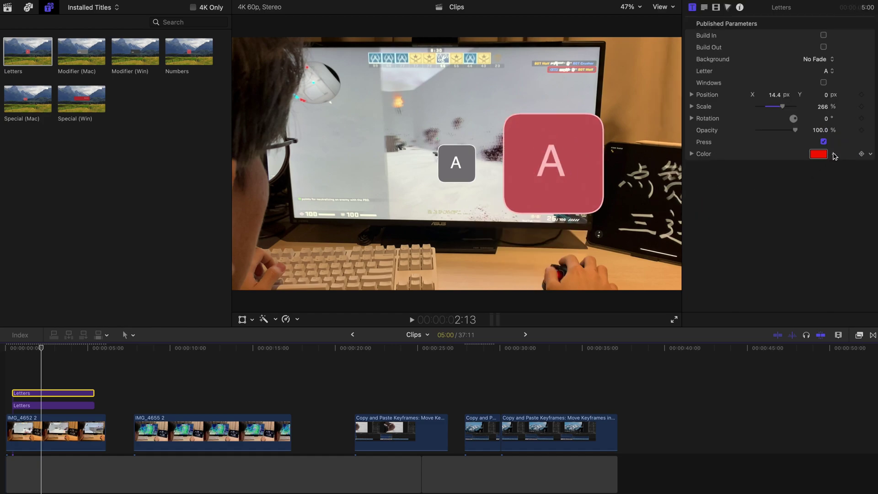
left_click(834, 154)
left_click(805, 192)
left_click(814, 224)
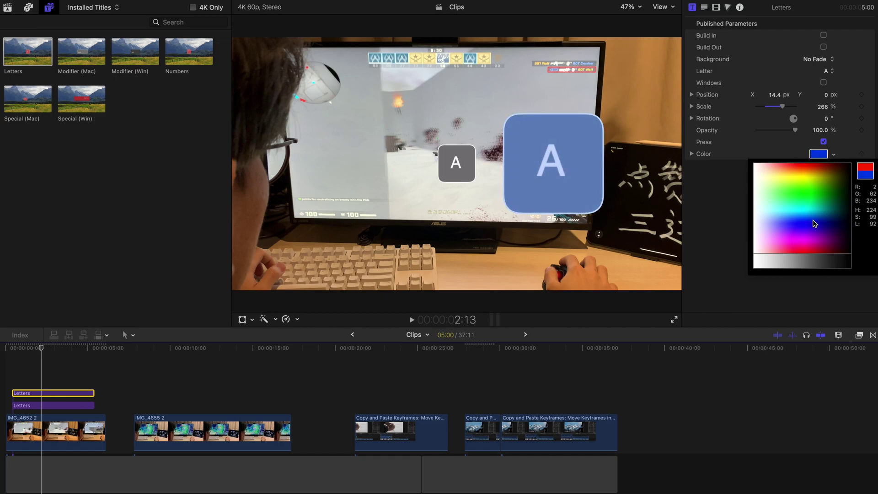
left_click_drag(814, 223, 746, 184)
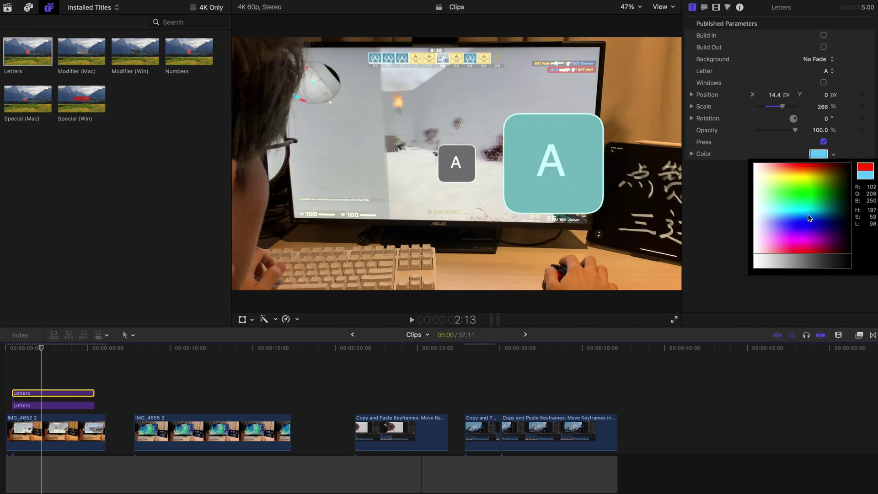
left_click(747, 184)
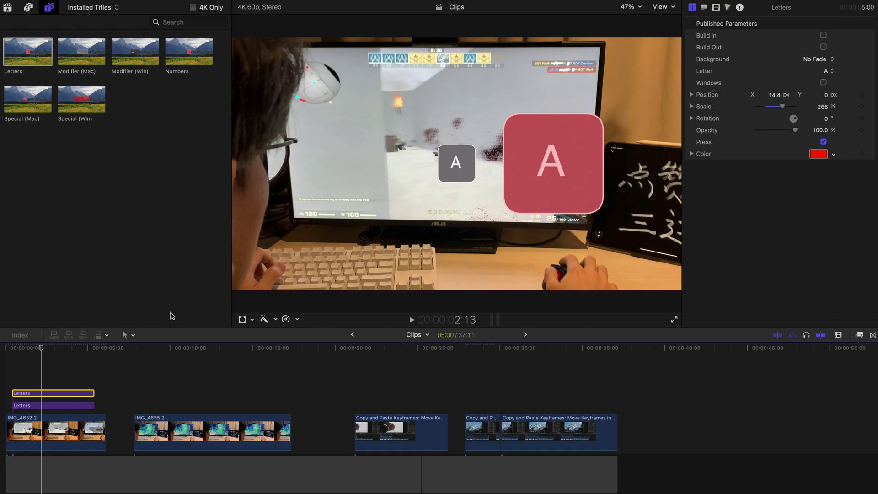
left_click(4, 369)
key("space")
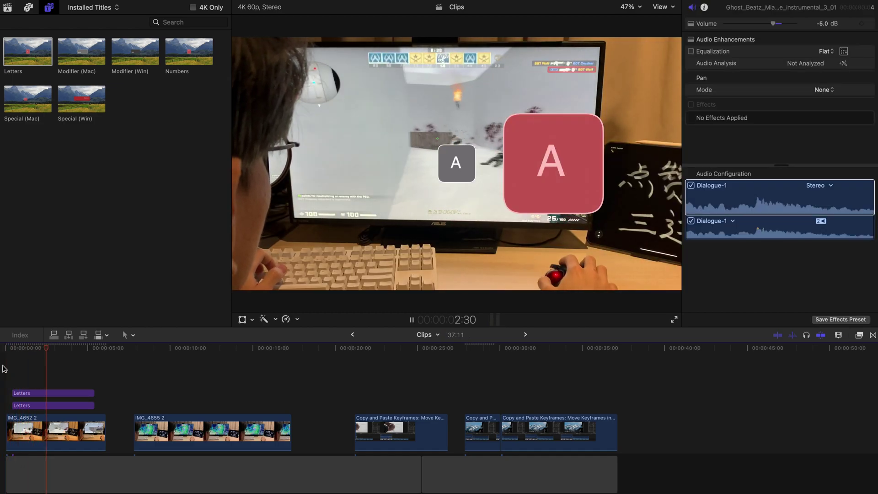
Step: Trim the big red A title to about 3:36, then connect a new Letters title
key("space")
left_click(520, 161)
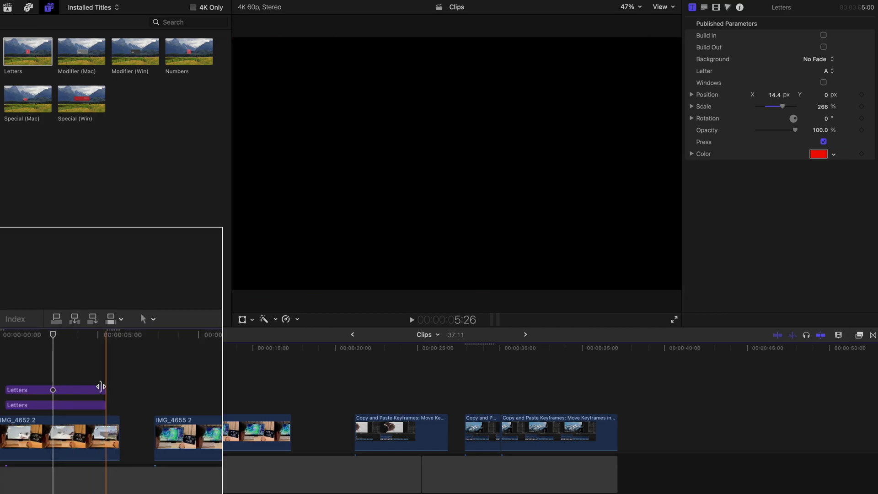
left_click_drag(94, 393, 131, 393)
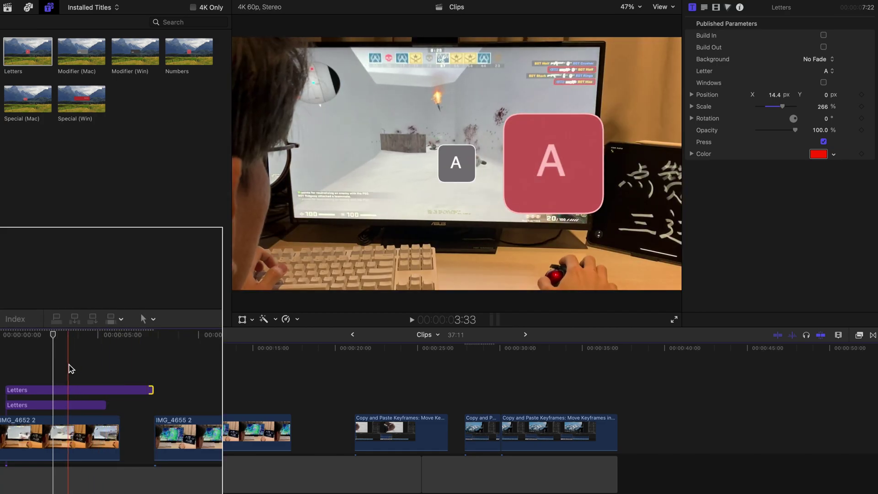
key("space")
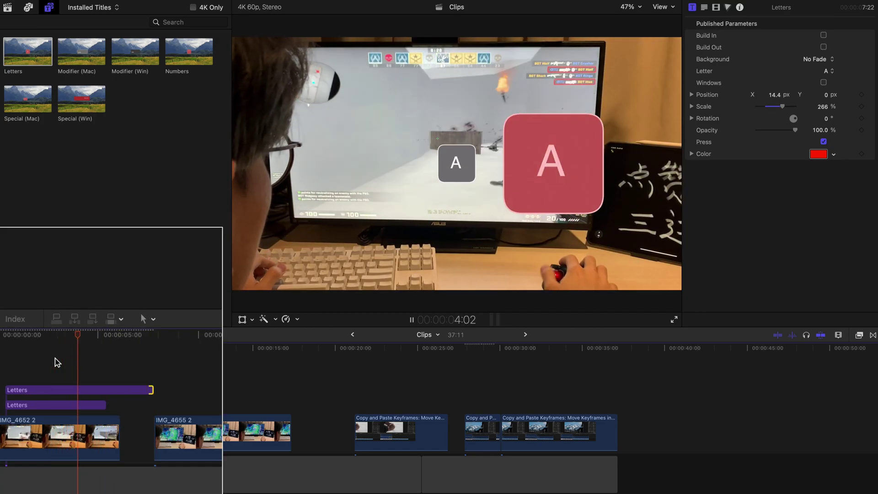
key("space")
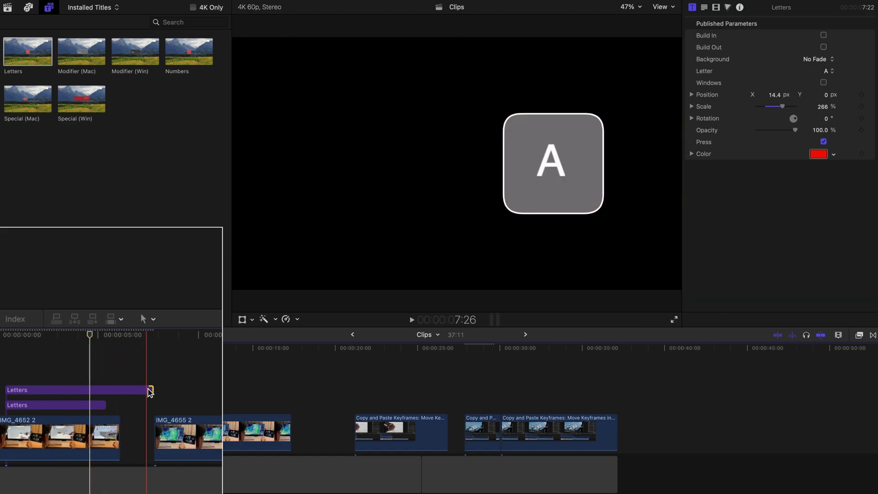
left_click_drag(146, 390, 74, 381)
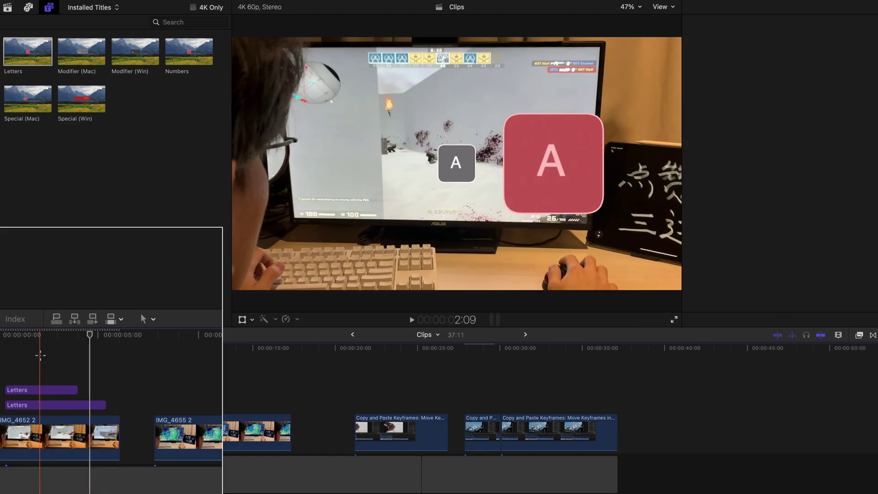
key("space")
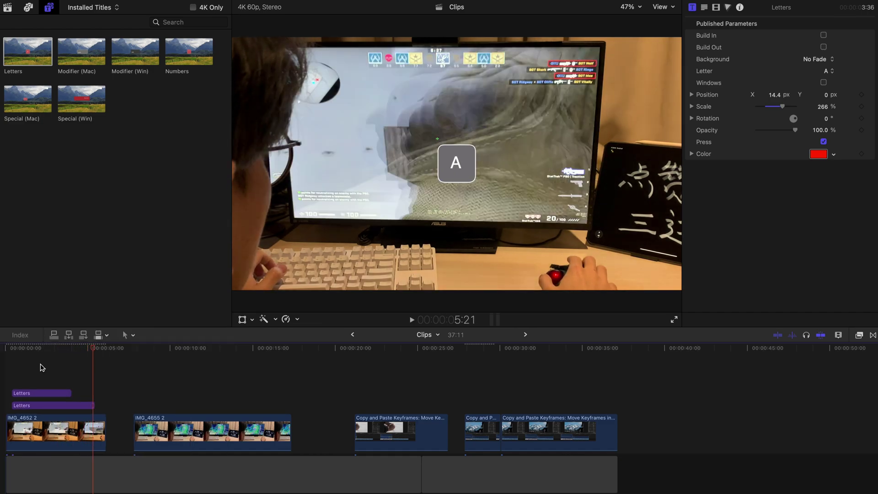
key("q")
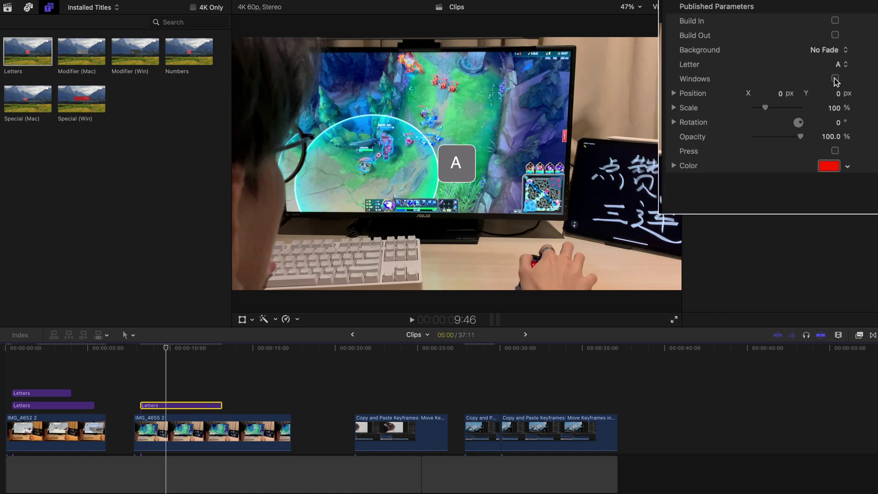
Step: Give the new A title the Windows key style at 356% scale, then move to 23:05
left_click(835, 79)
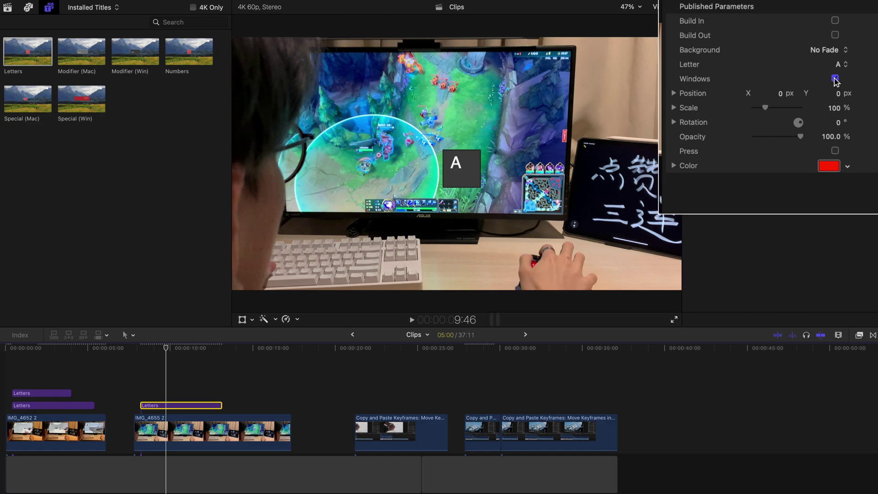
left_click_drag(766, 108, 795, 108)
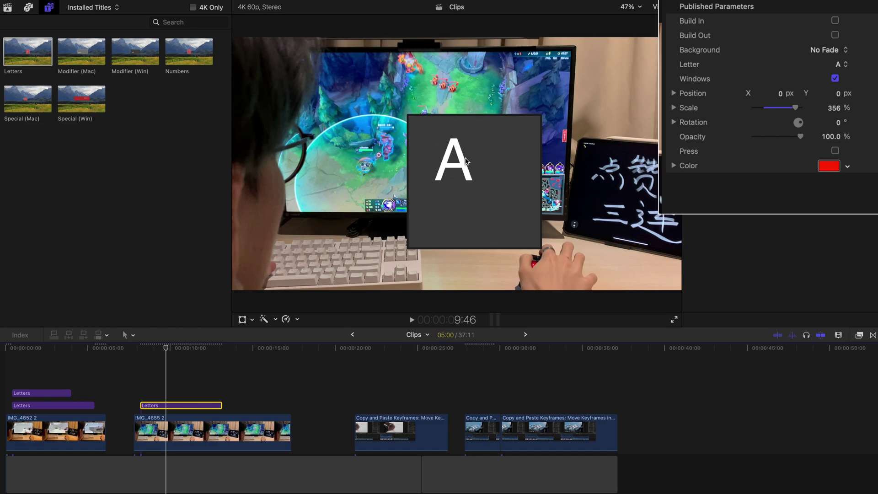
left_click(369, 356)
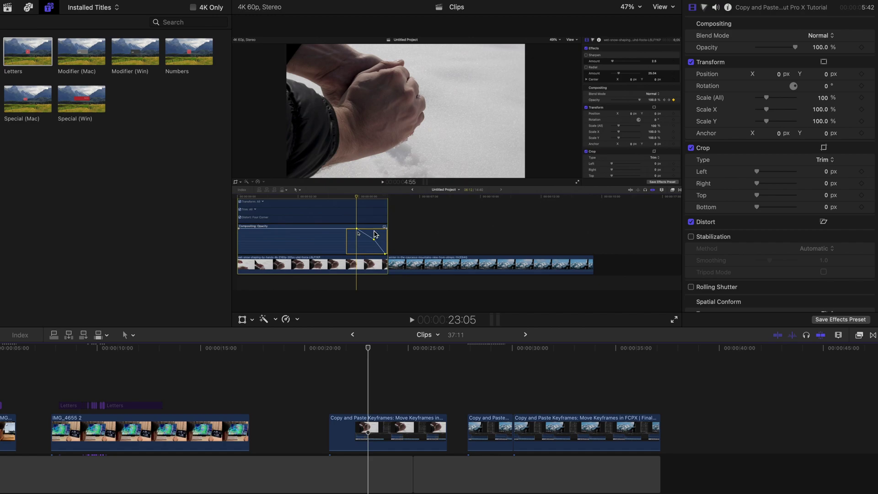
mouse_move(28, 99)
left_mouse_down()
mouse_move(373, 397)
mouse_move(352, 406)
left_mouse_up()
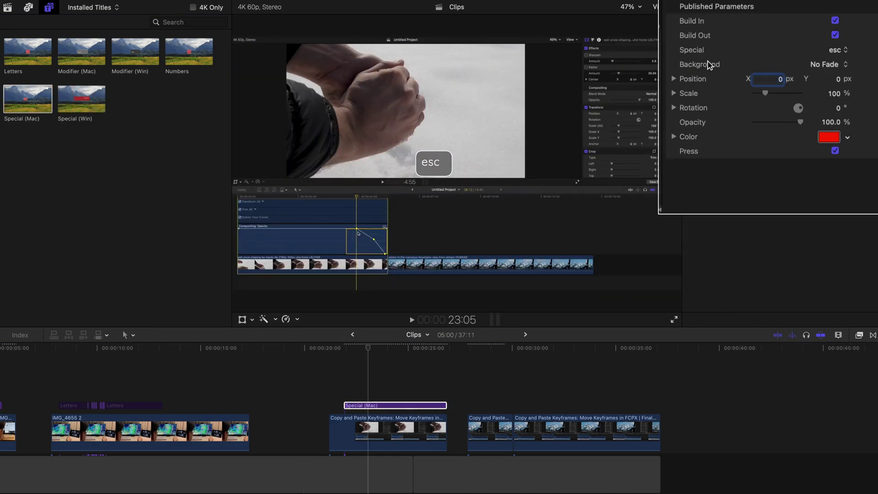
left_click(836, 66)
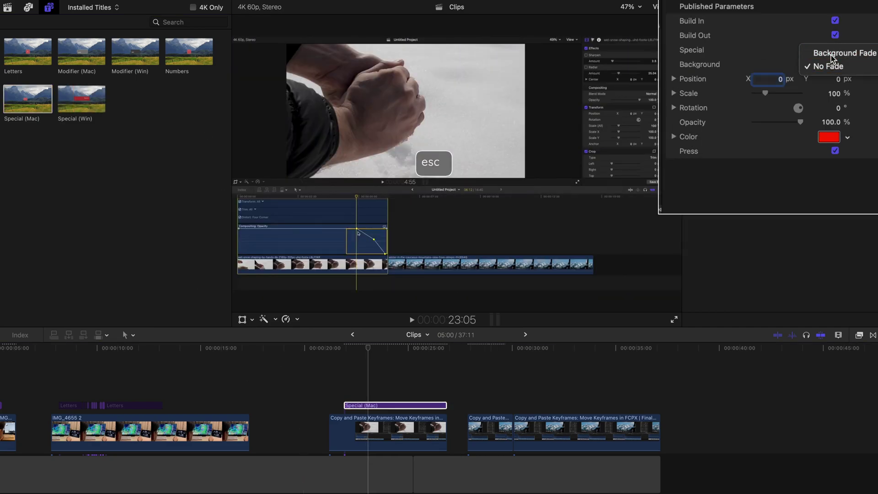
left_click(837, 53)
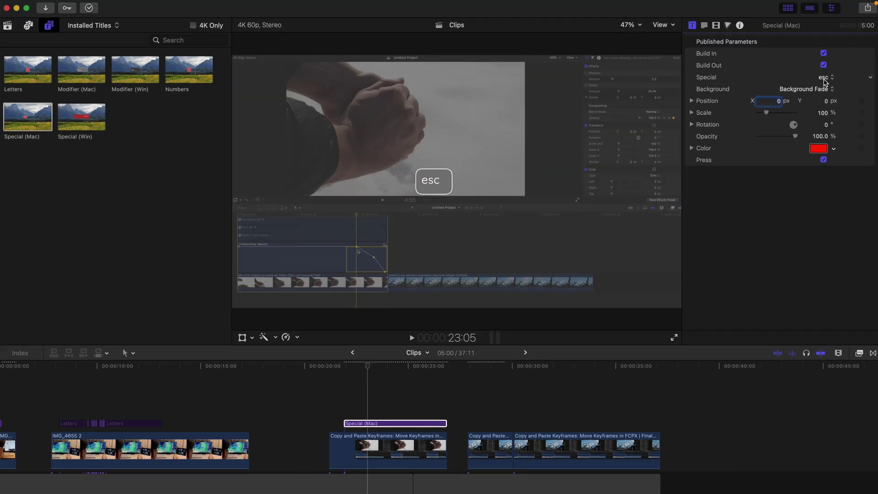
left_click(825, 79)
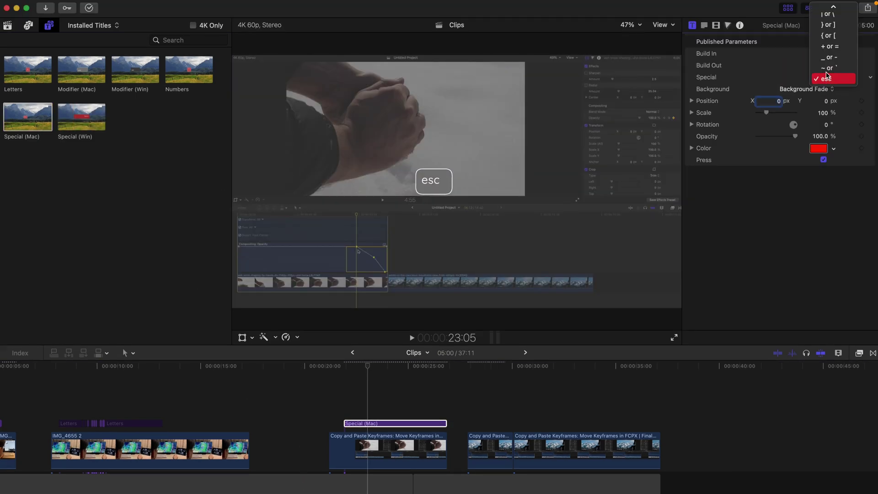
scroll(826, 73, "up", 5)
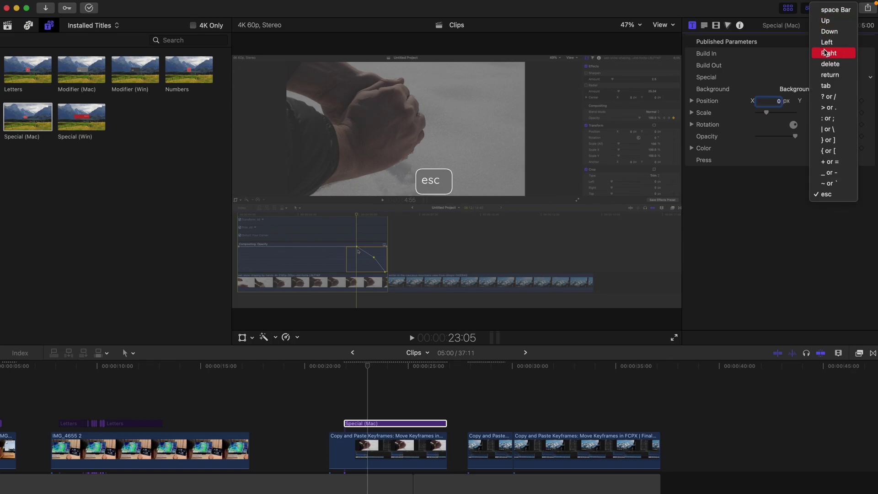
left_click(831, 11)
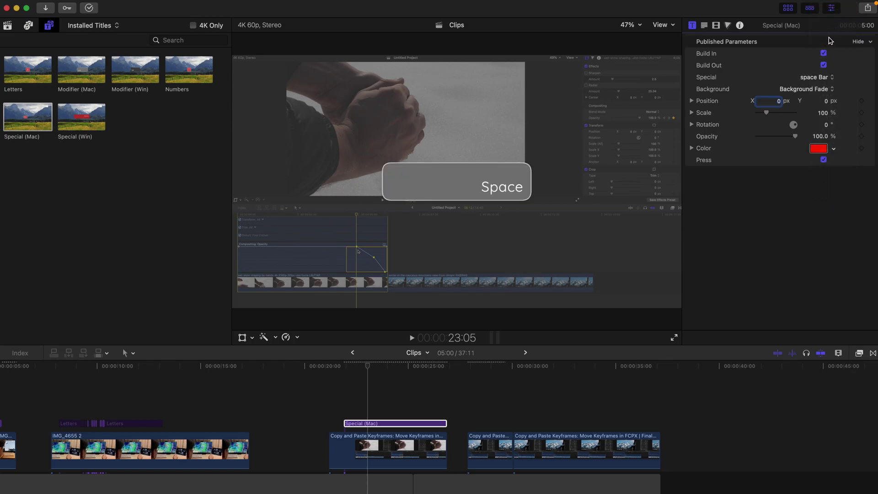
left_click(806, 78)
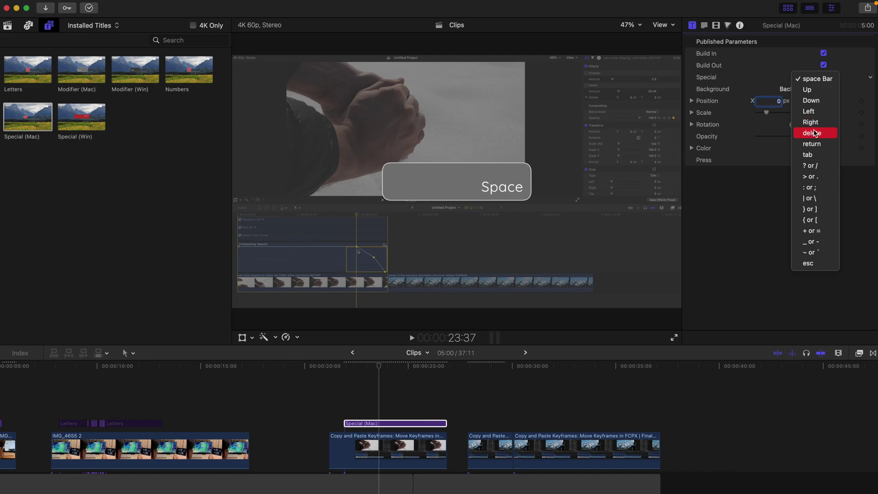
left_click(814, 133)
left_click(831, 76)
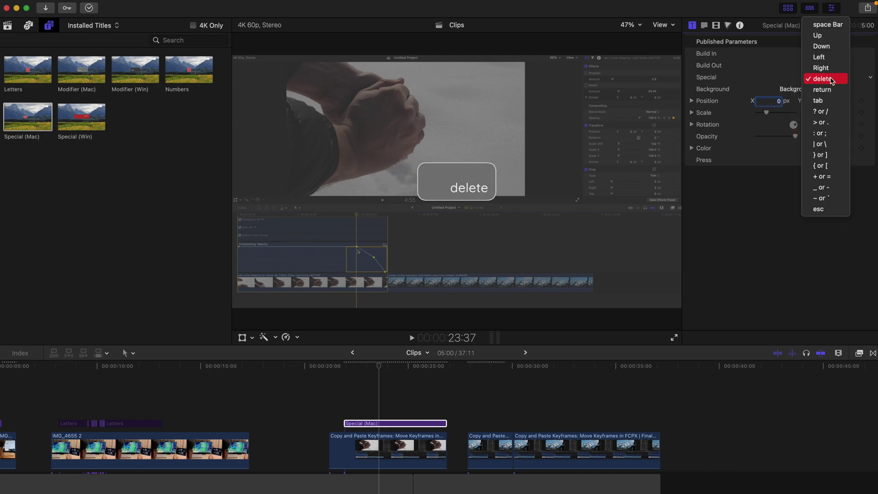
key("Escape")
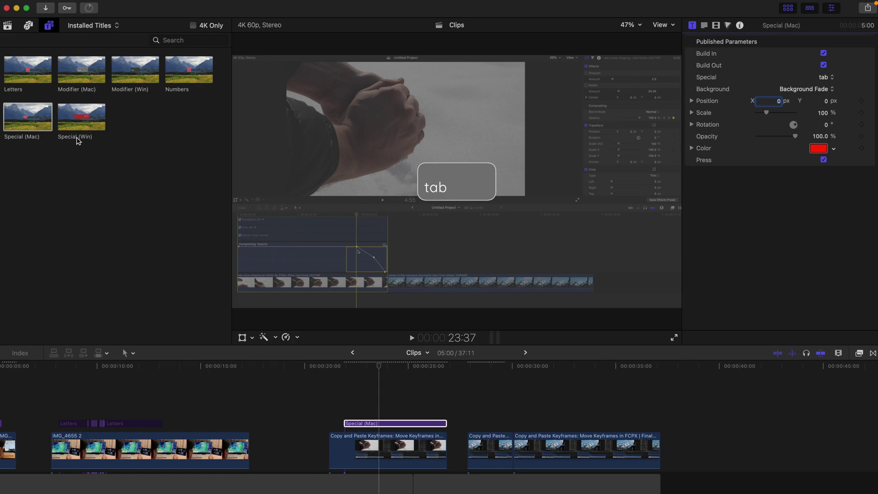
left_click_drag(74, 123, 347, 413)
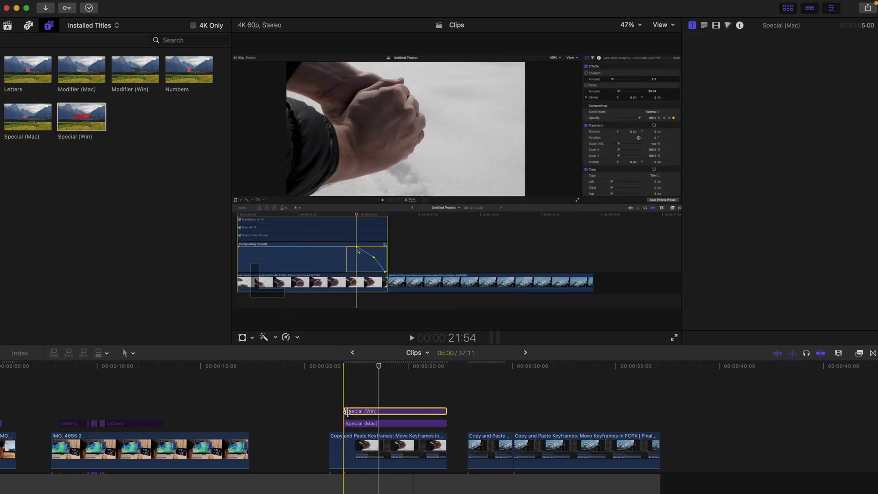
left_click(812, 79)
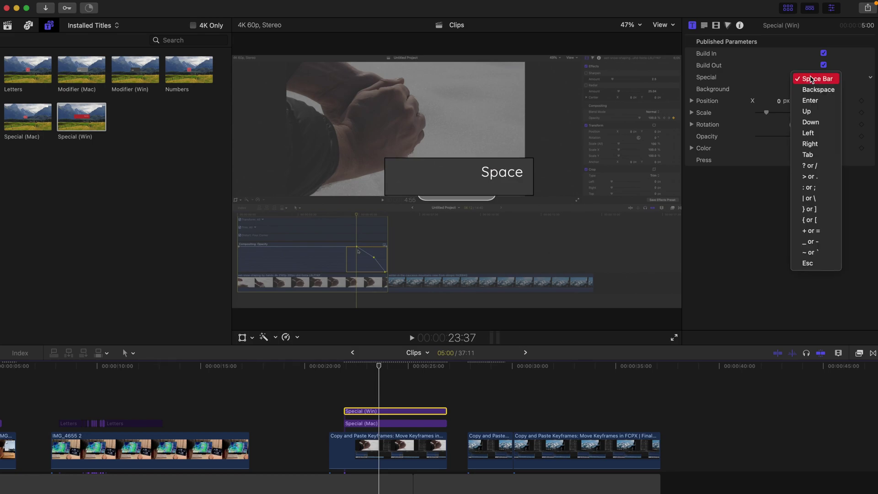
left_click(811, 89)
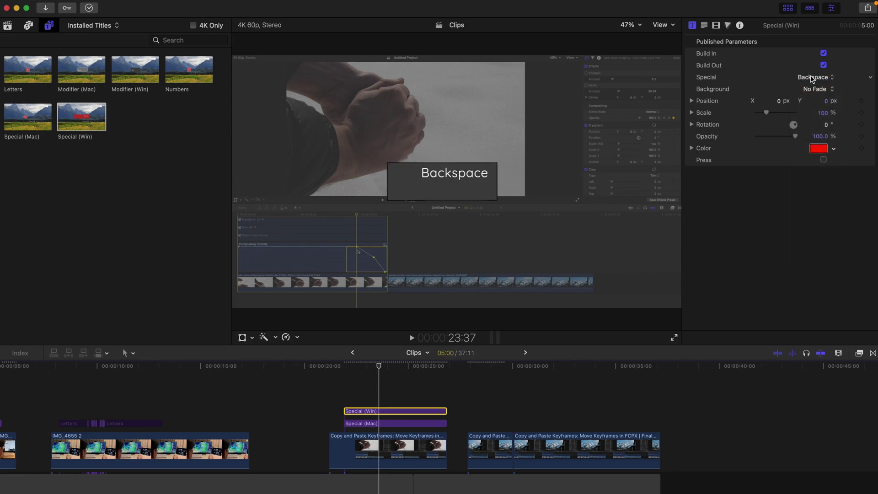
left_click(812, 79)
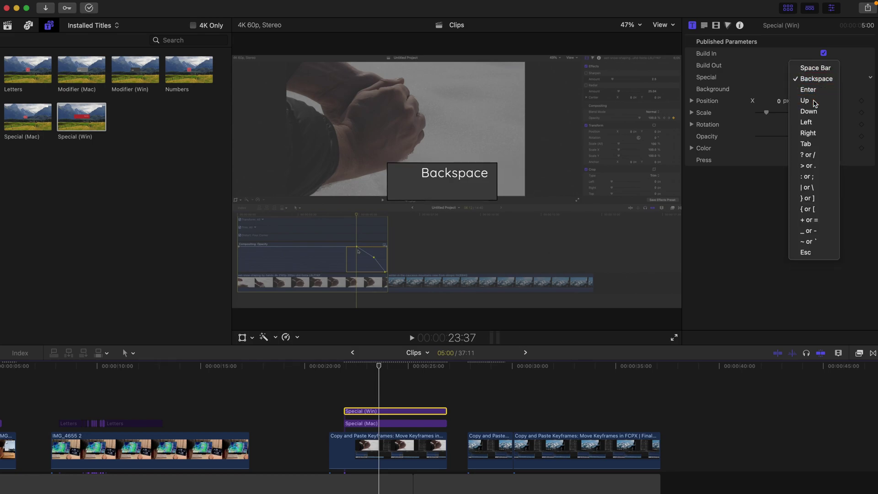
left_click(812, 242)
Step: Replace the Special key titles with a Modifier (Mac) title over the snow clip set to command
key("Delete")
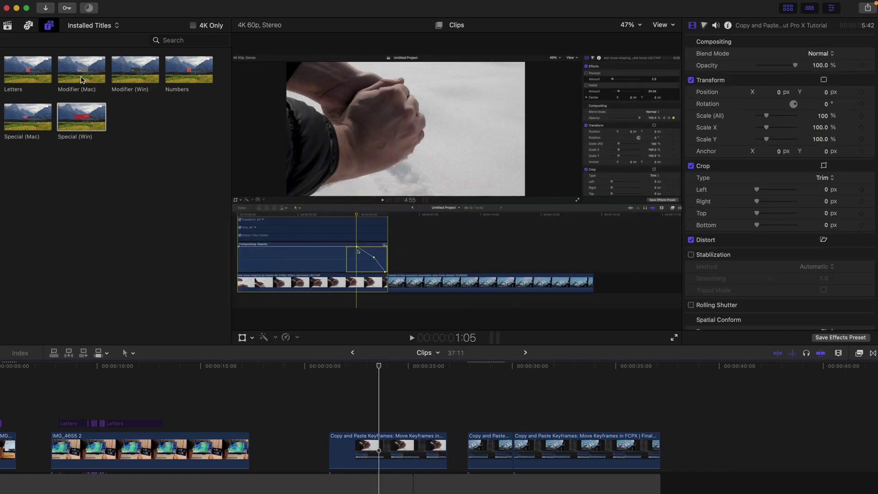
mouse_move(82, 70)
left_mouse_down()
mouse_move(328, 389)
mouse_move(344, 423)
left_mouse_up()
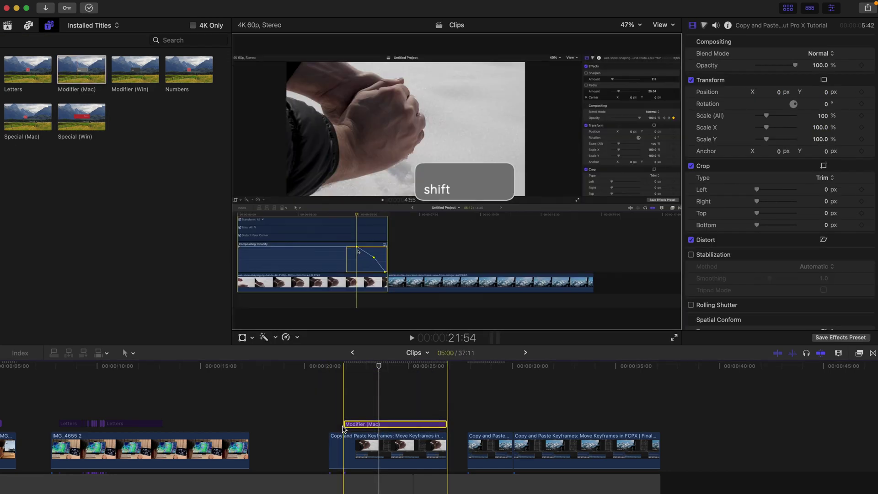
left_click(821, 77)
left_click(822, 61)
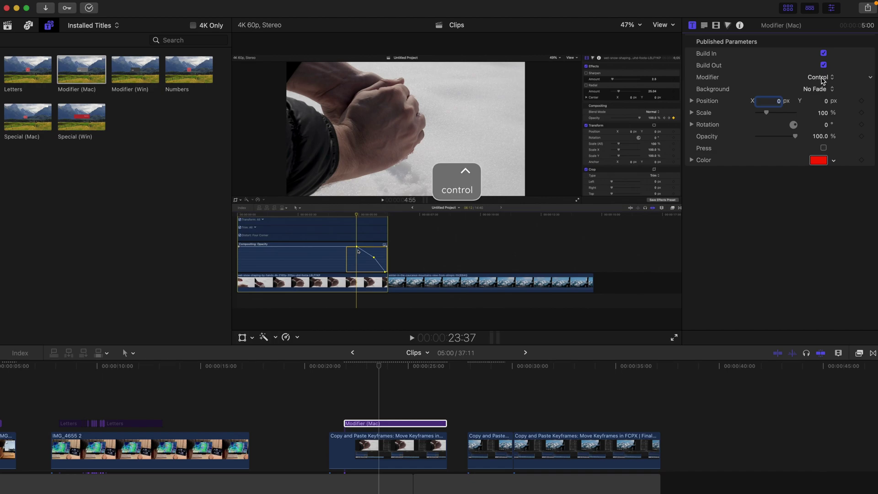
left_click(822, 78)
left_click(821, 123)
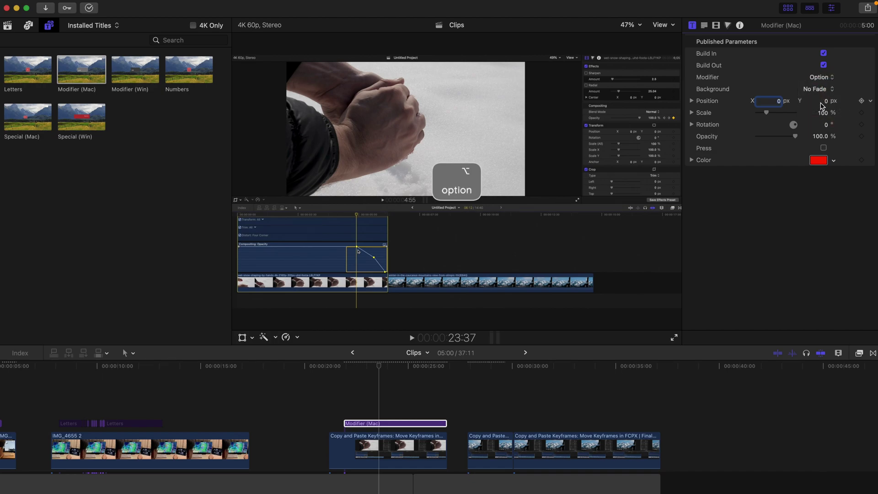
left_click(822, 81)
left_click(826, 67)
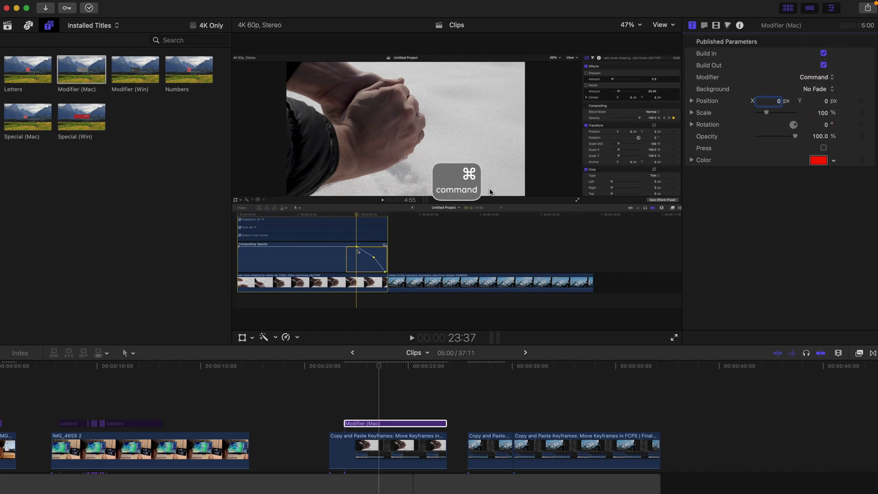
Step: Stack a Modifier (Win) title above it with the modifier set to Alt
left_click_drag(151, 76, 352, 411)
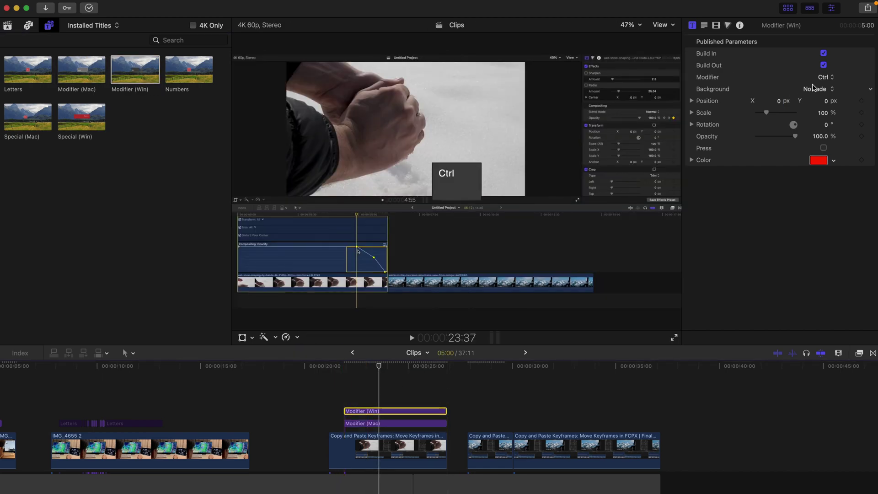
left_click(829, 78)
left_click(830, 90)
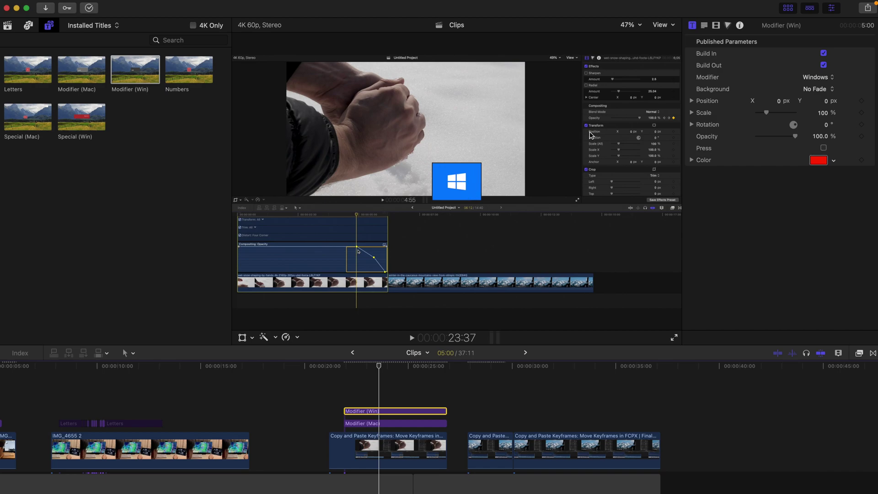
left_click(826, 78)
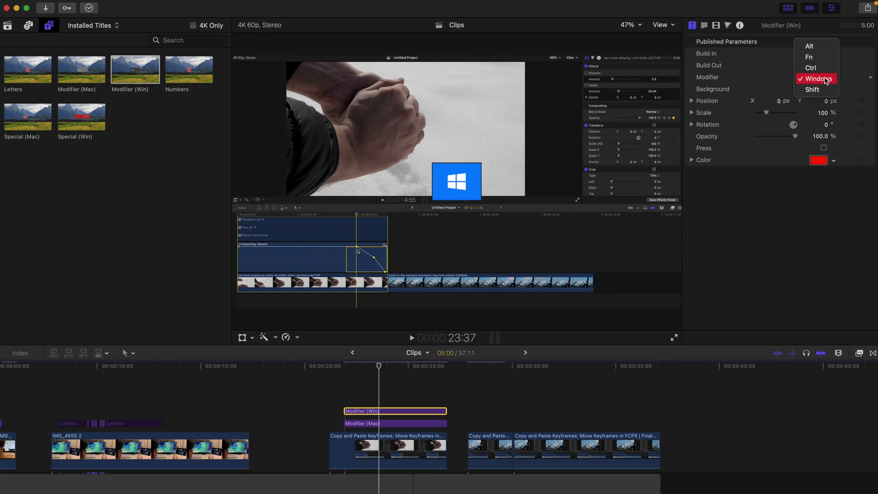
left_click(816, 46)
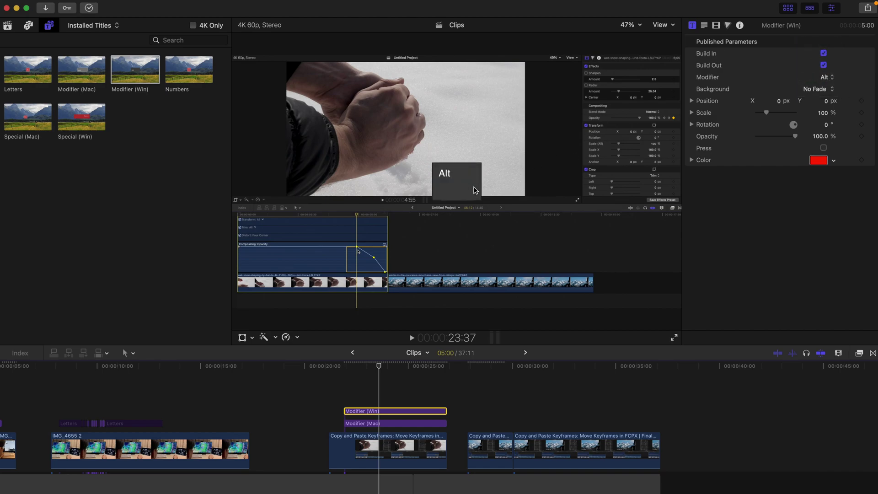